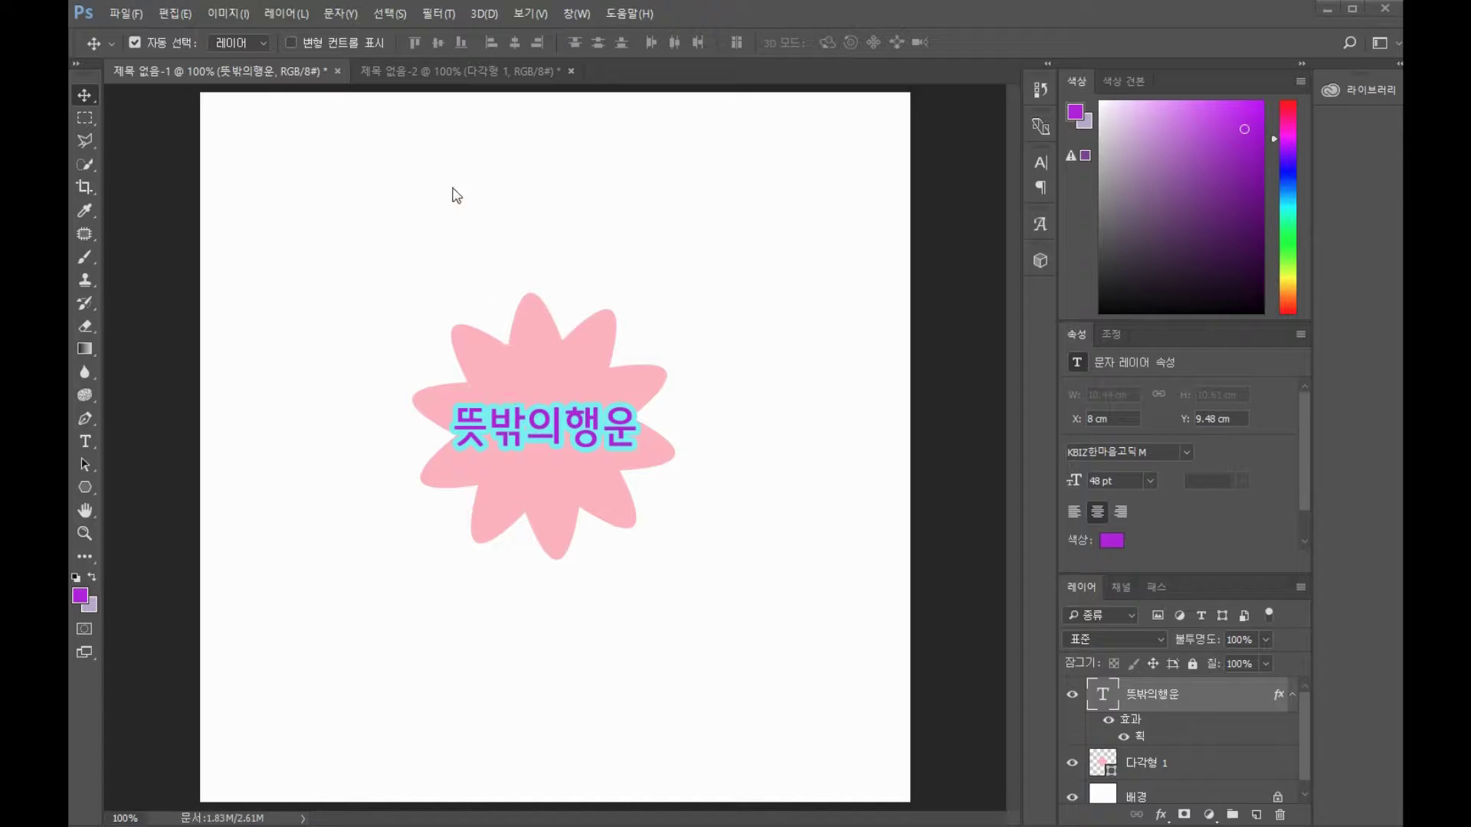
In the second untitled document, ready the Type tool with KBIZ한마음고딕 M at 48 pt and 강하게 anti-aliasing
{"action": "left_click", "coordinate": [451, 73]}
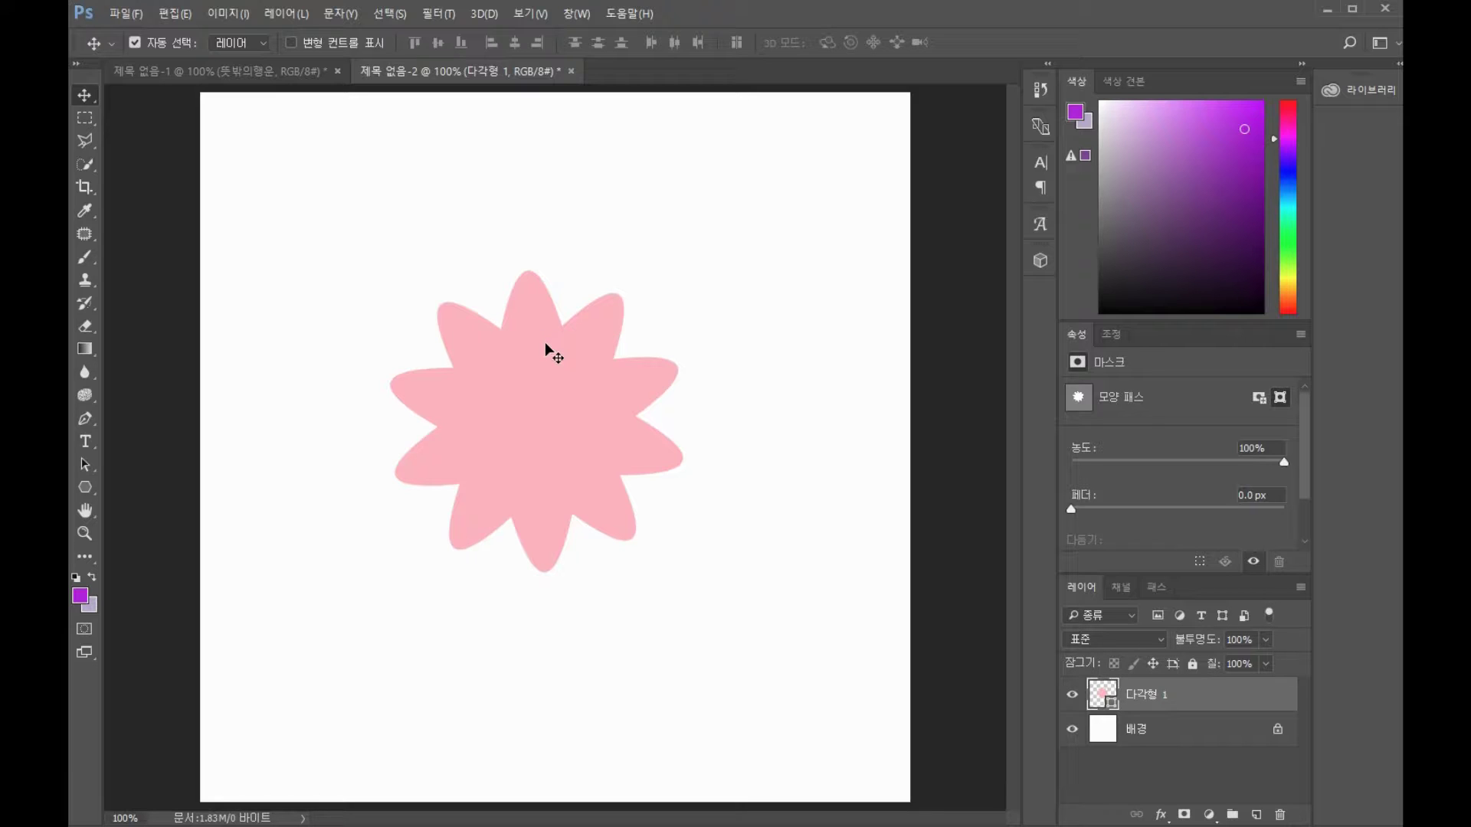
{"action": "left_click", "coordinate": [88, 443]}
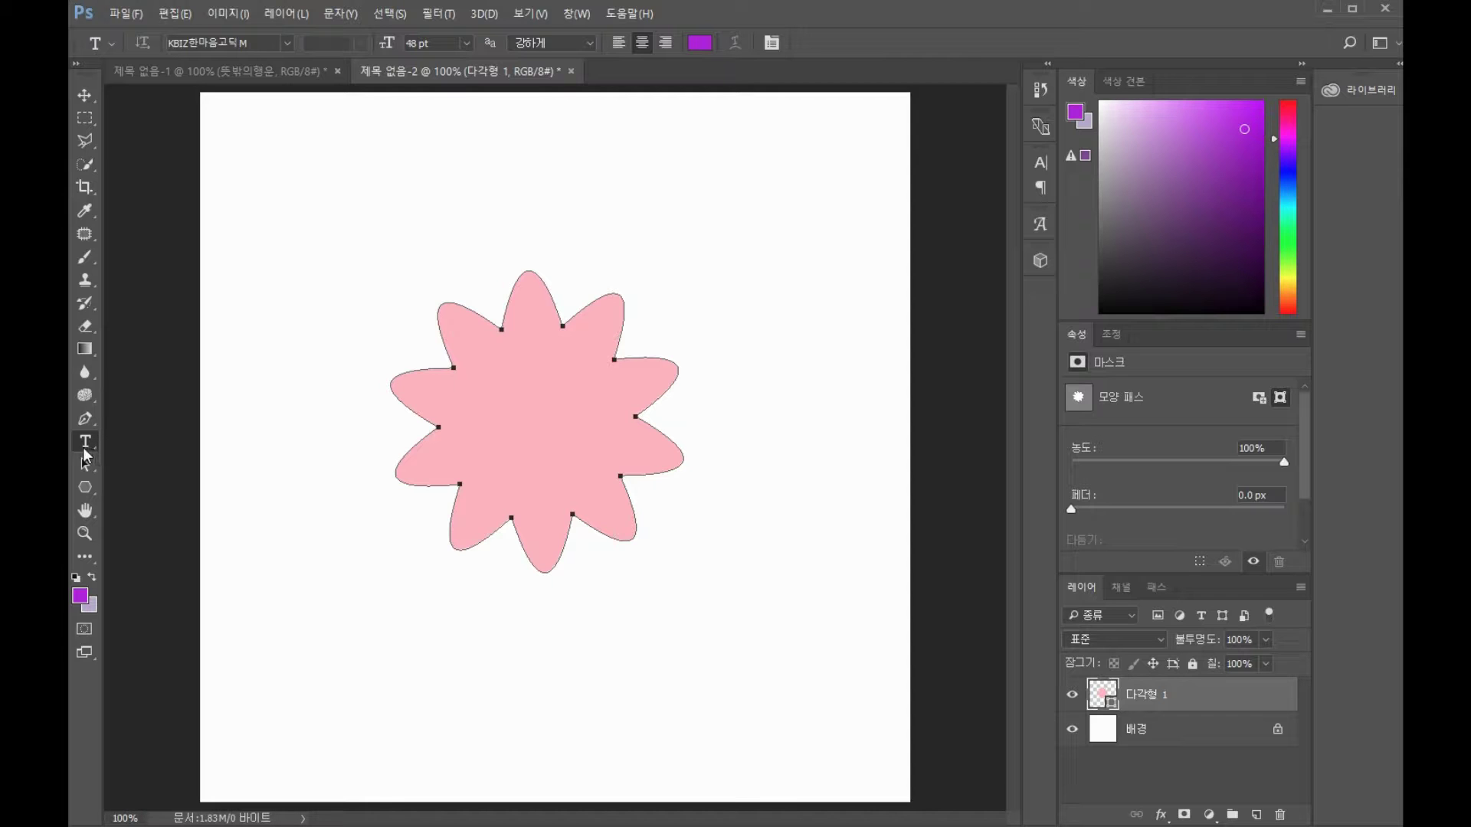
{"action": "left_click", "coordinate": [288, 43]}
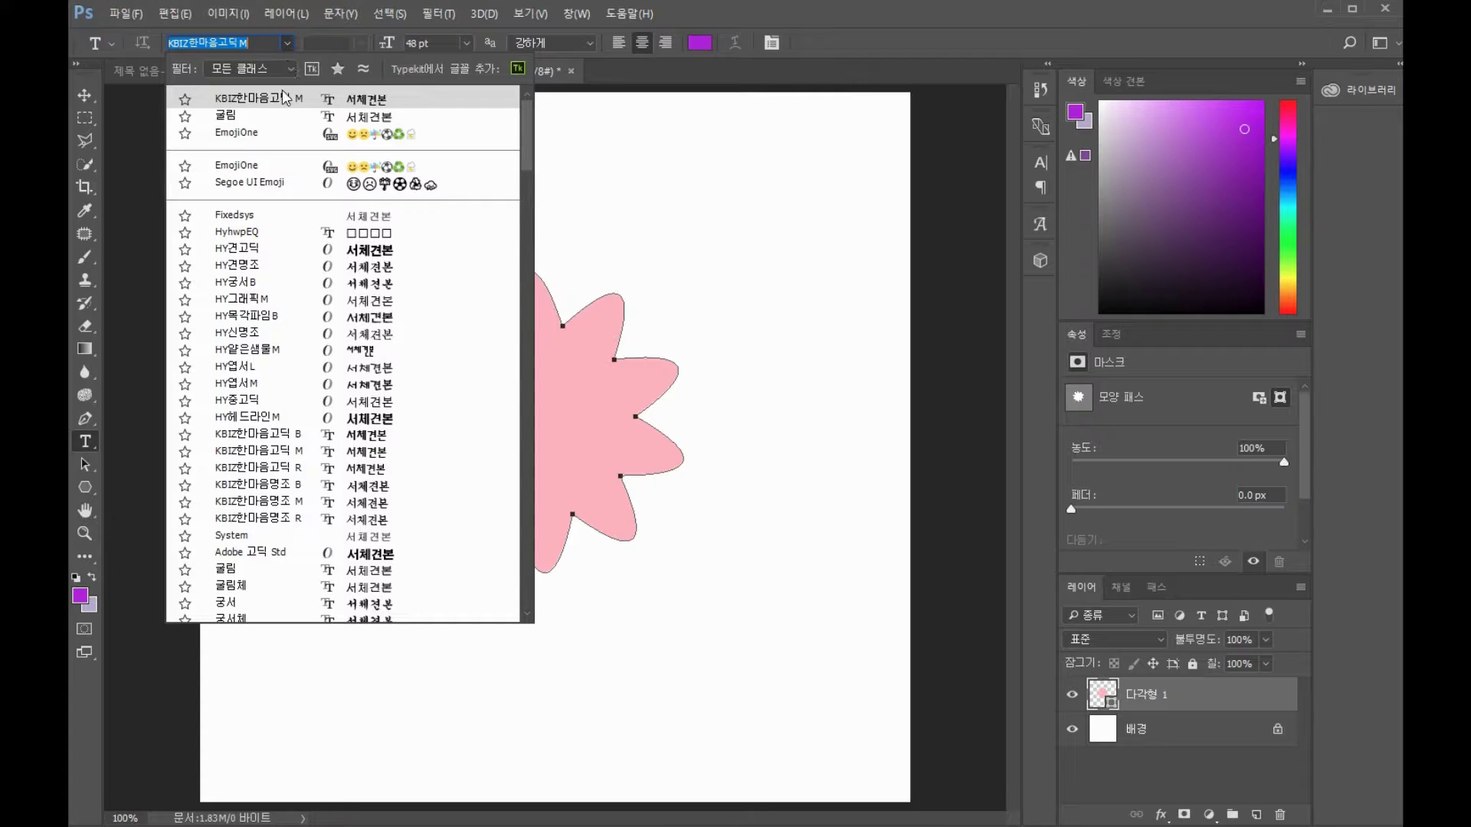
{"action": "left_click", "coordinate": [465, 44]}
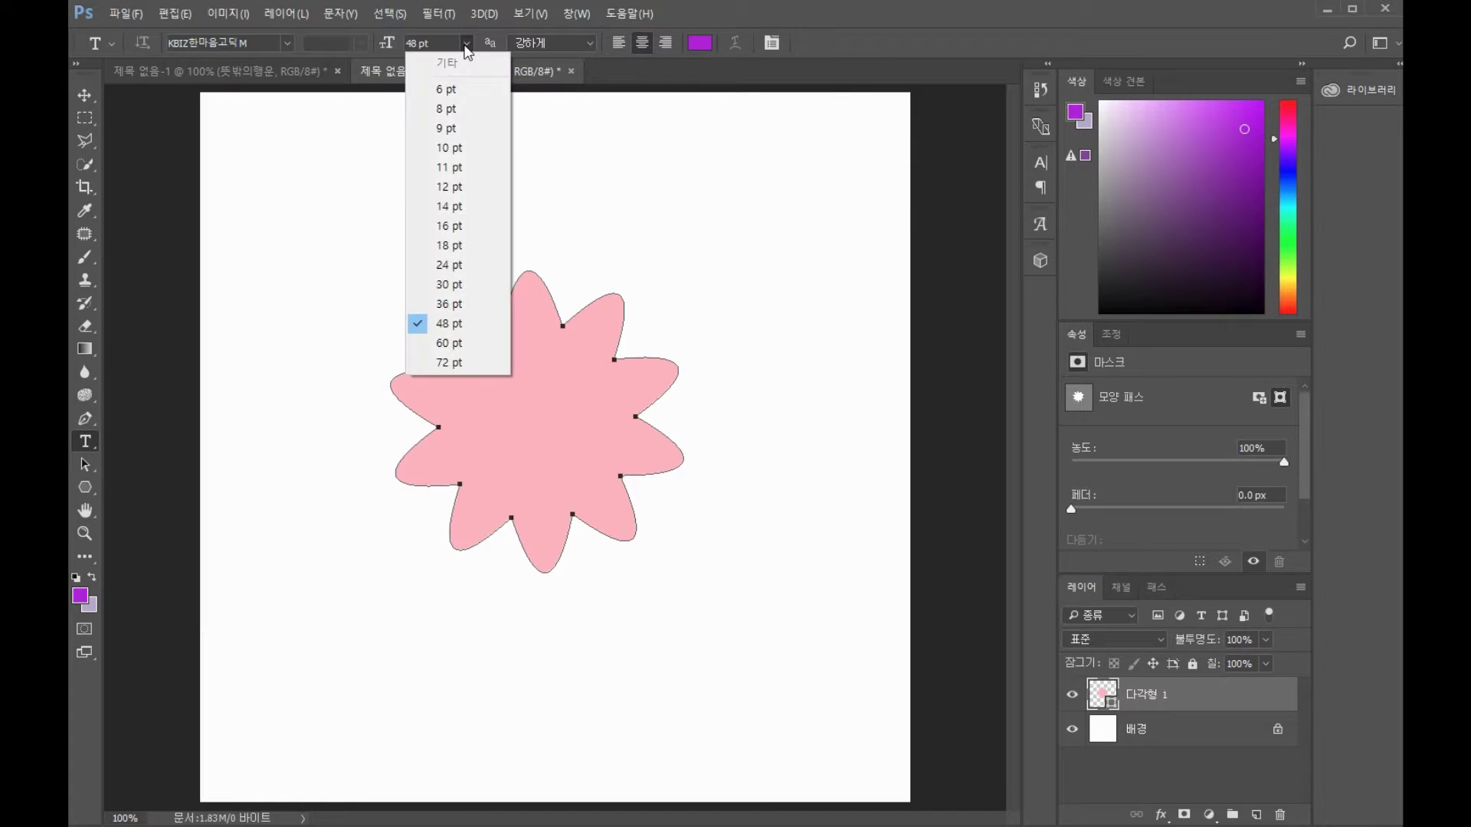
{"action": "left_click", "coordinate": [591, 44]}
{"action": "left_click", "coordinate": [590, 44]}
{"action": "left_click", "coordinate": [594, 46]}
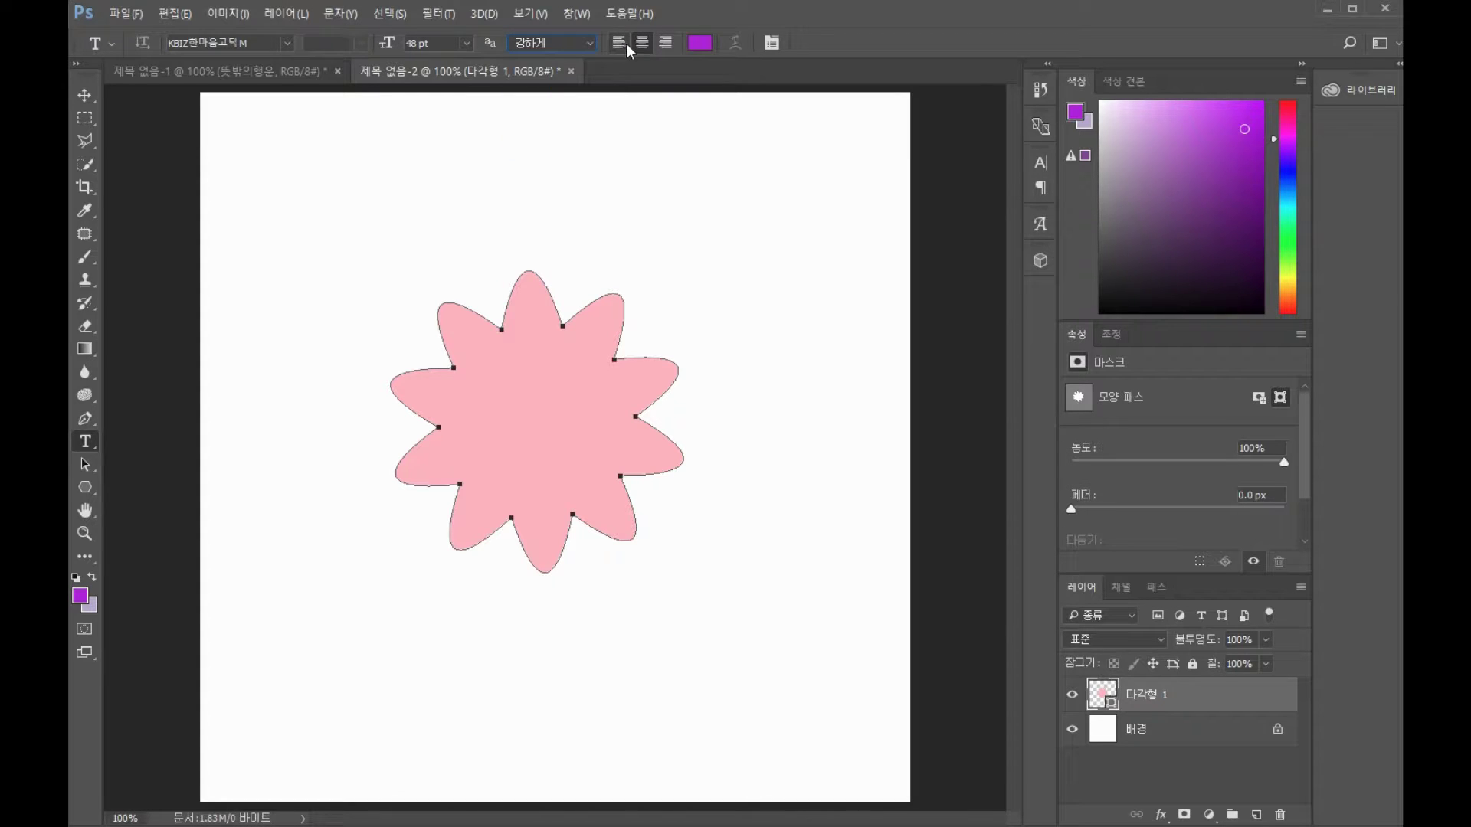
Confirm purple b319df as the text colour
{"action": "left_click", "coordinate": [699, 44]}
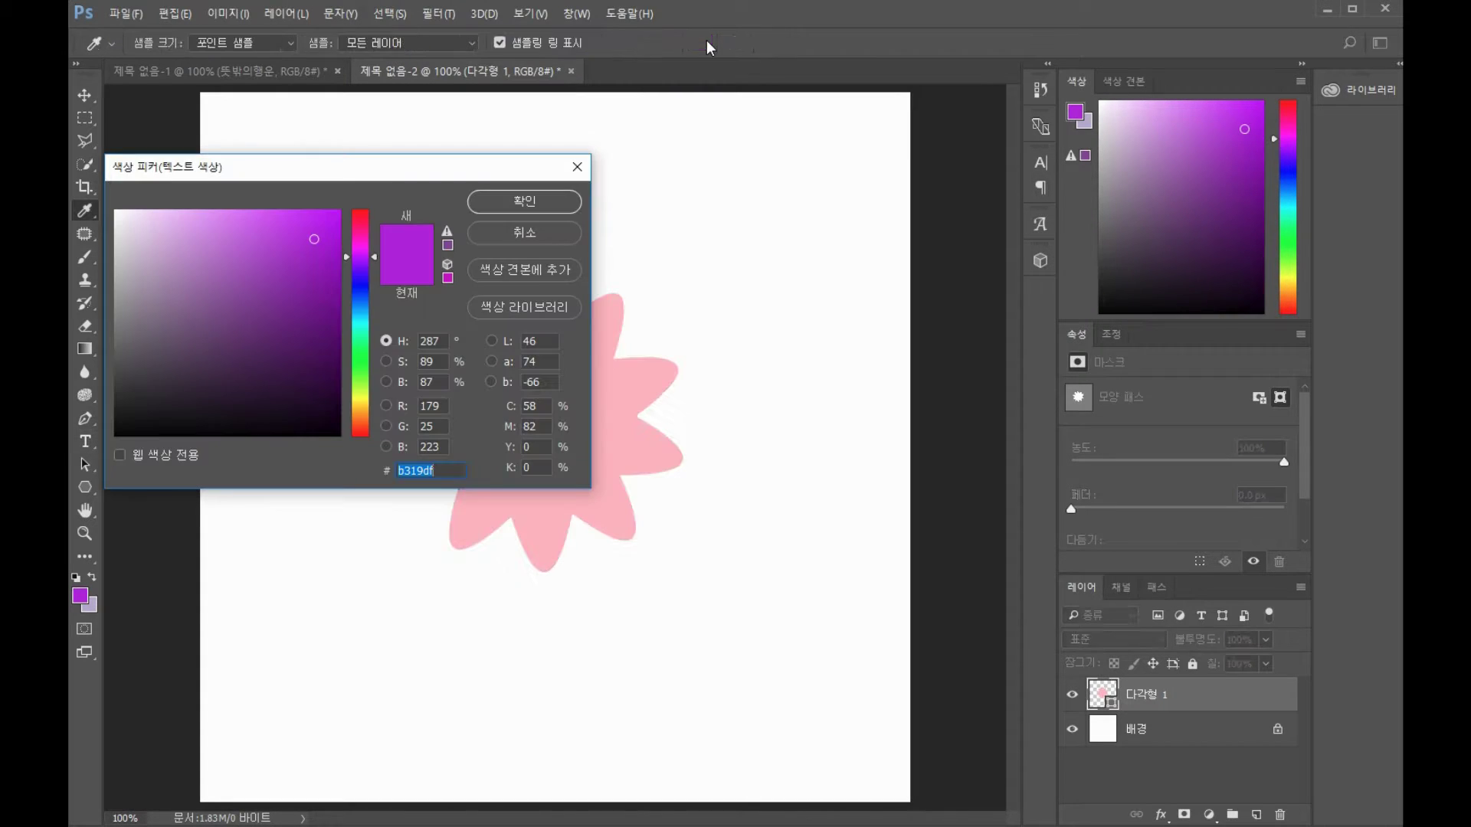
{"action": "left_click", "coordinate": [524, 233]}
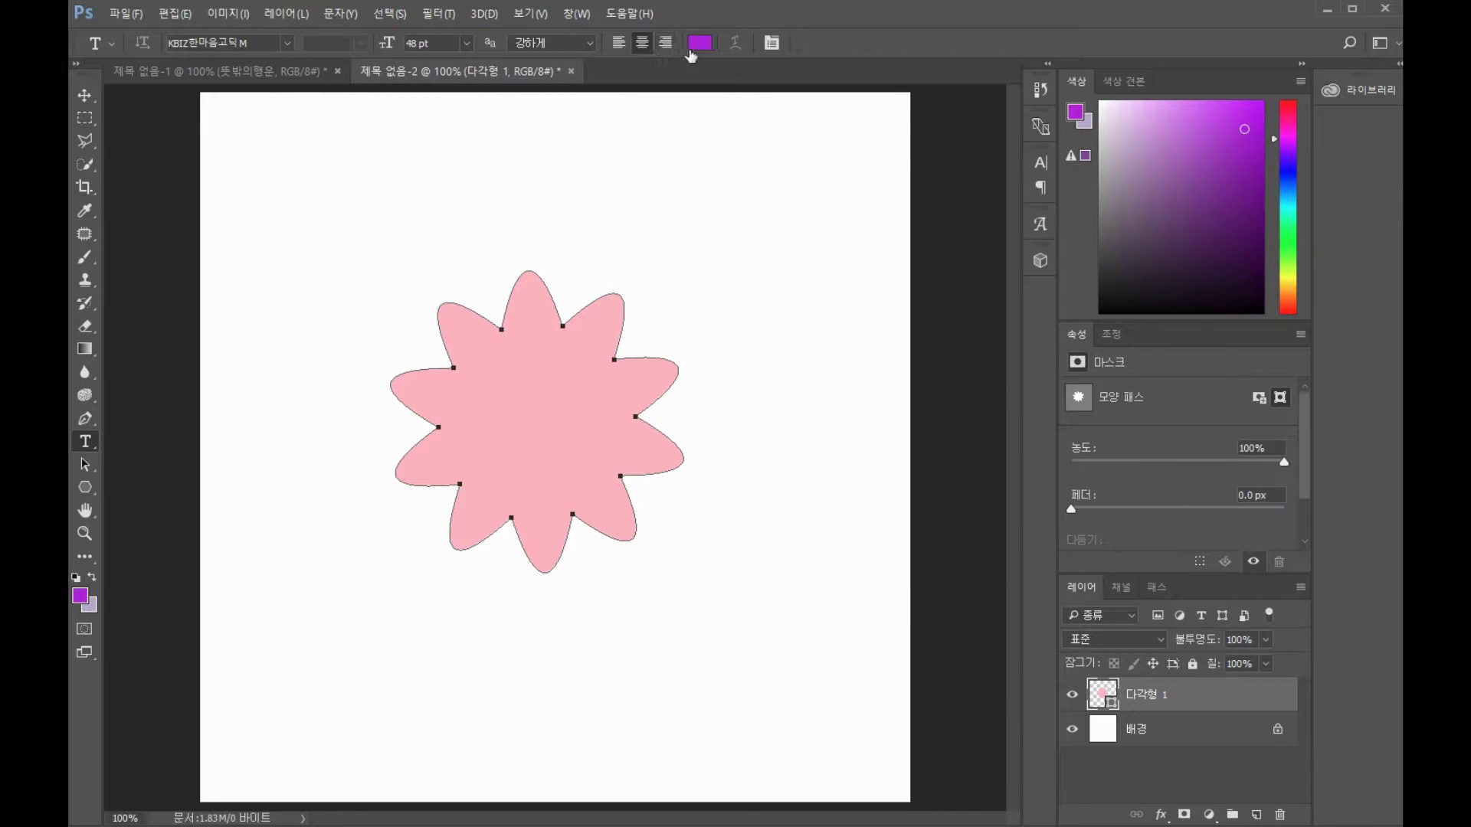
{"action": "left_click", "coordinate": [698, 42]}
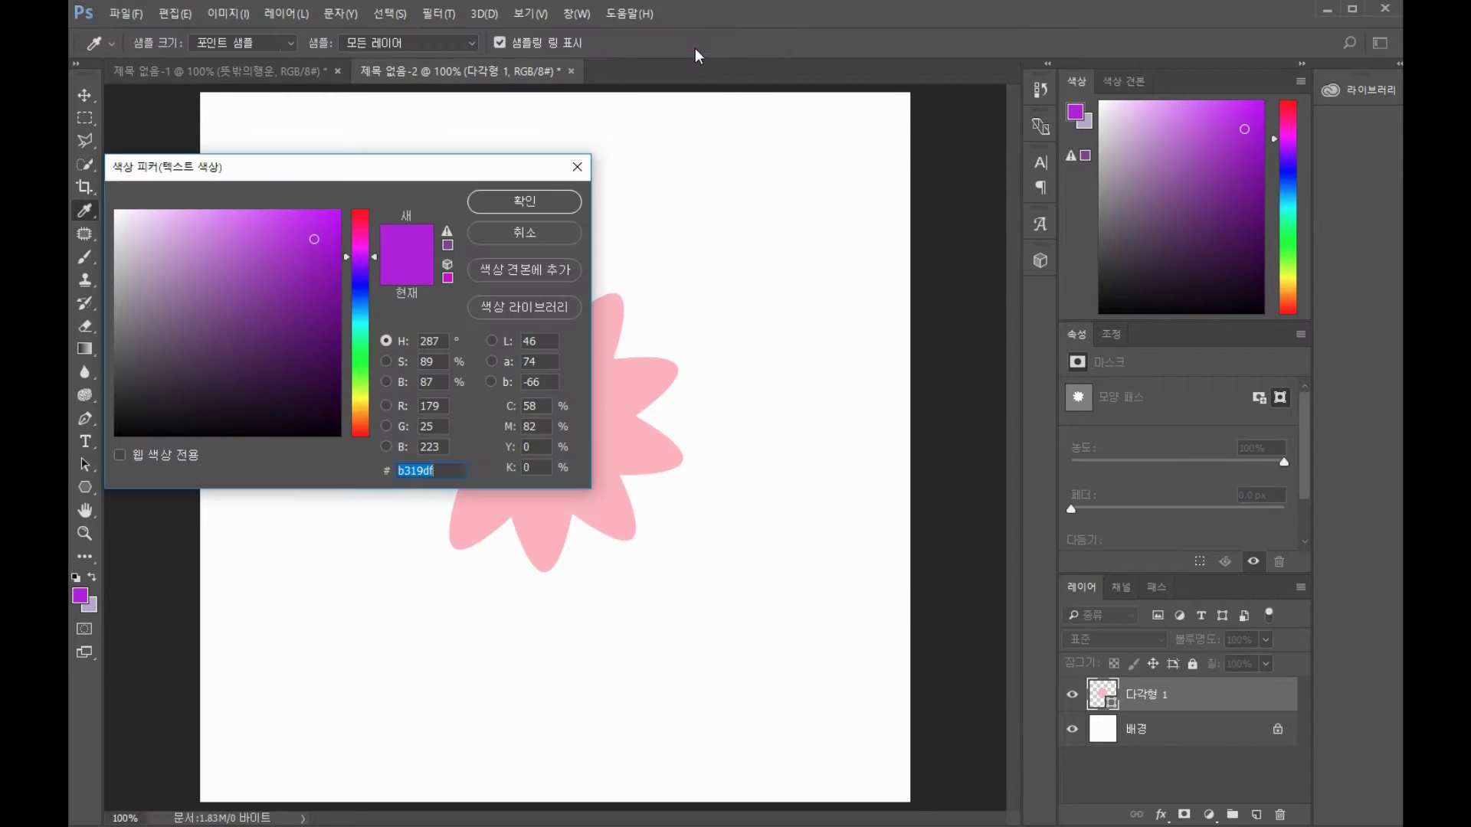
{"action": "left_click", "coordinate": [496, 210]}
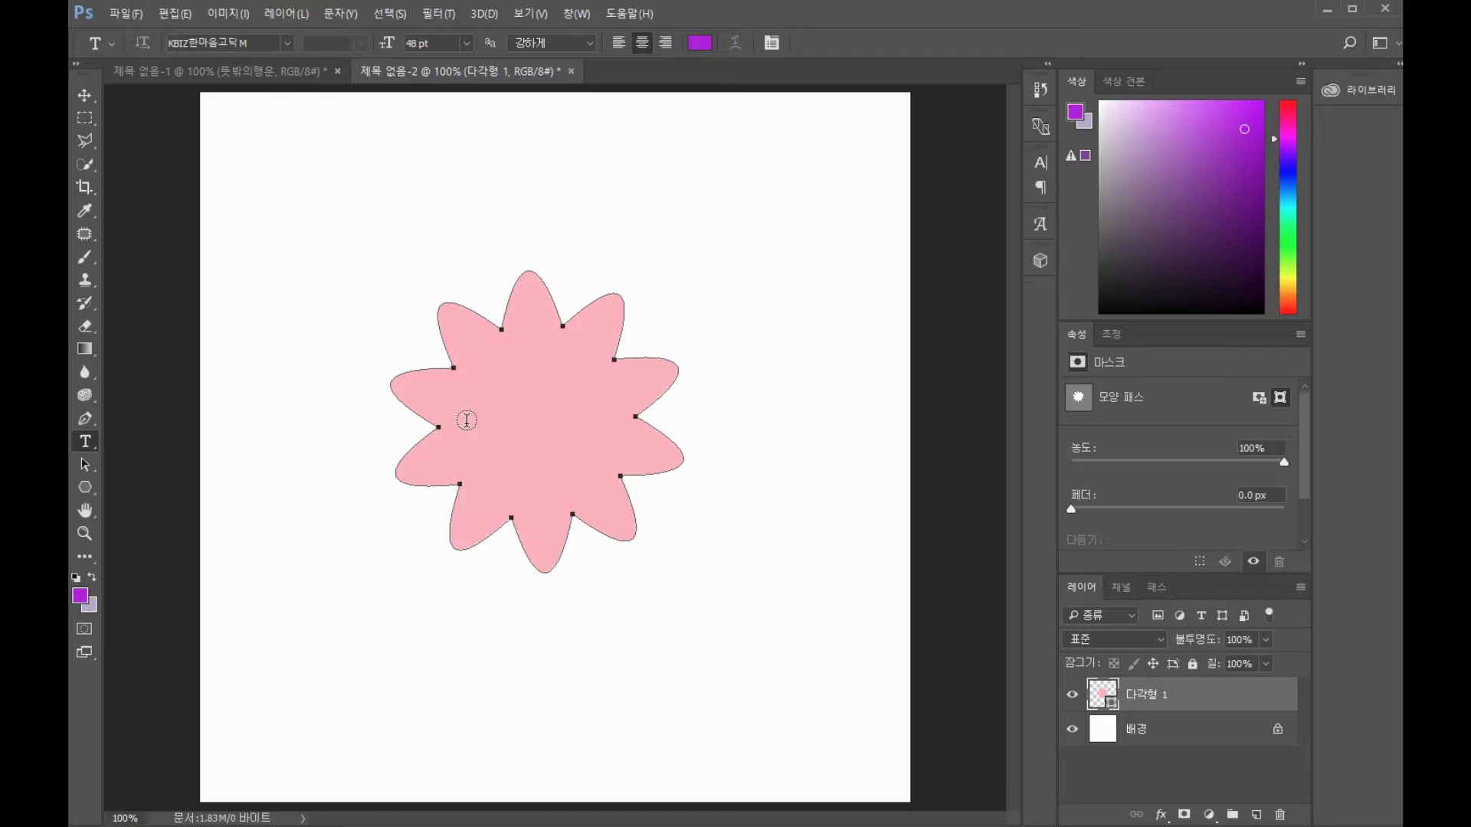
Enter the text 뜻밖의행운, without a space, inside the pink flower shape
{"action": "left_click", "coordinate": [467, 421]}
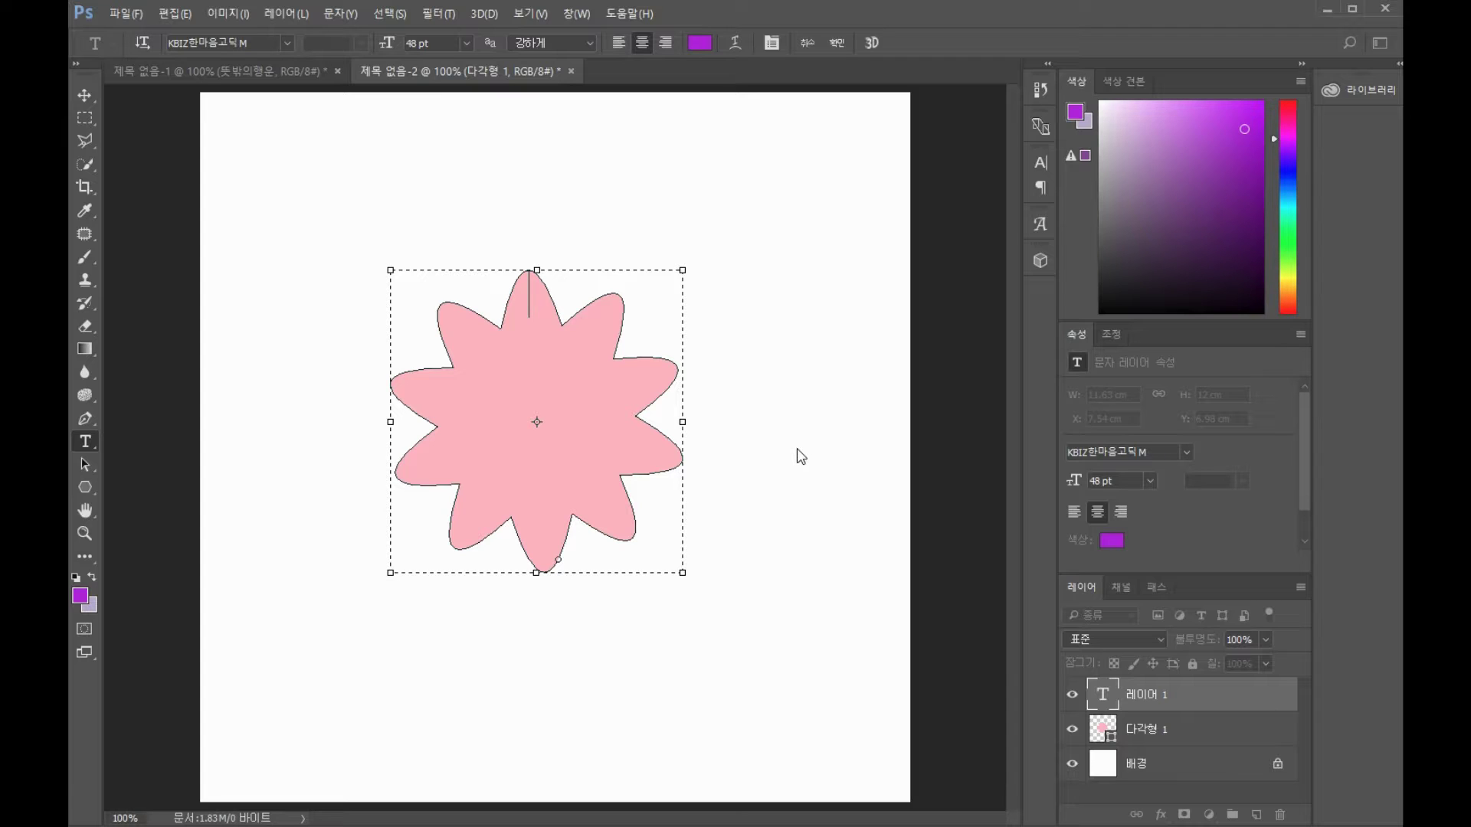
{"action": "type", "text": "뜻밖의 행운"}
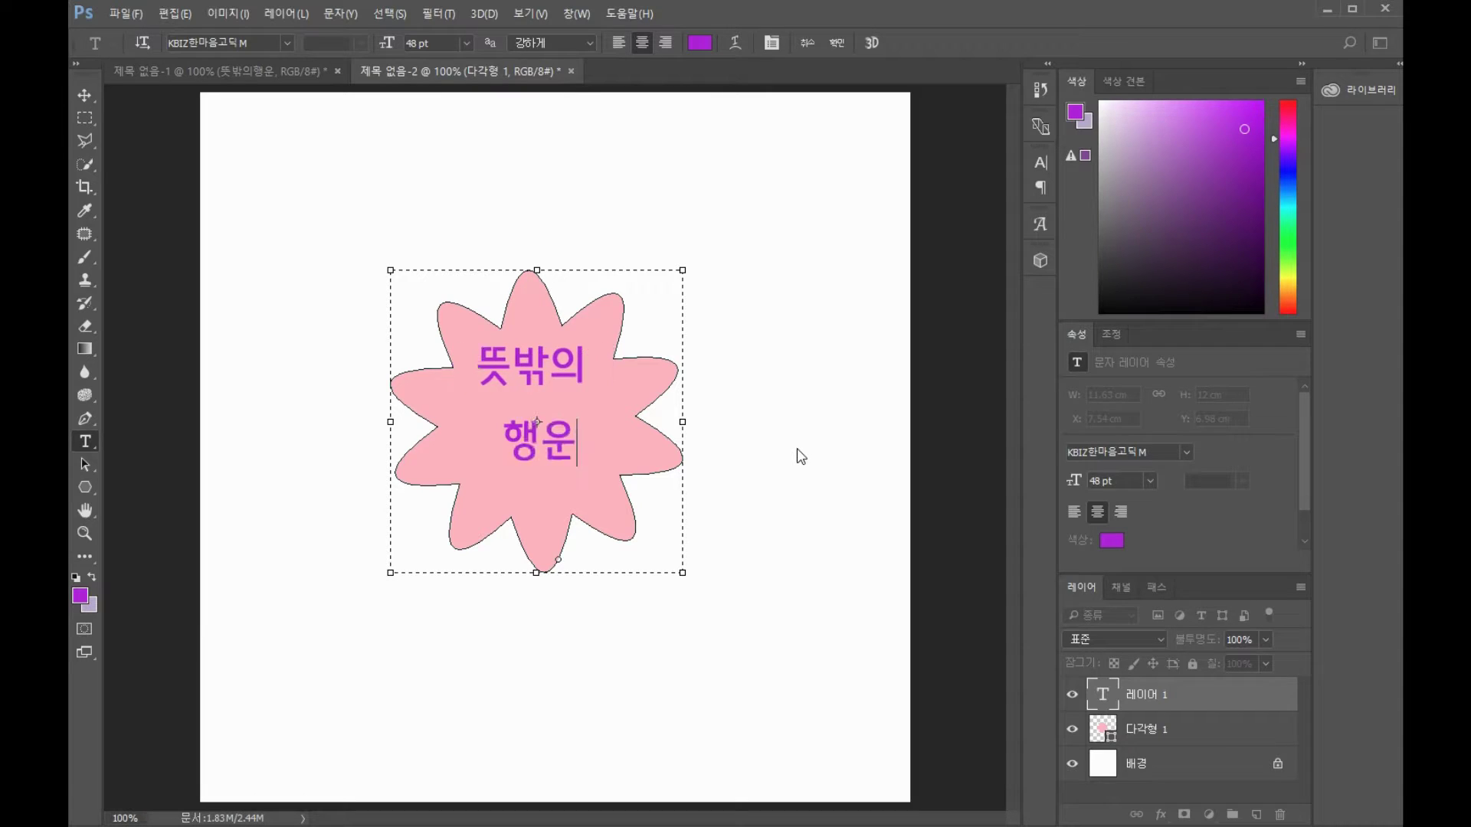
{"action": "key", "text": "BackSpace"}
{"action": "key", "text": "BackSpace"}
{"action": "key", "text": "BackSpace"}
{"action": "key", "text": "BackSpace"}
{"action": "key", "text": "BackSpace"}
{"action": "key", "text": "BackSpace"}
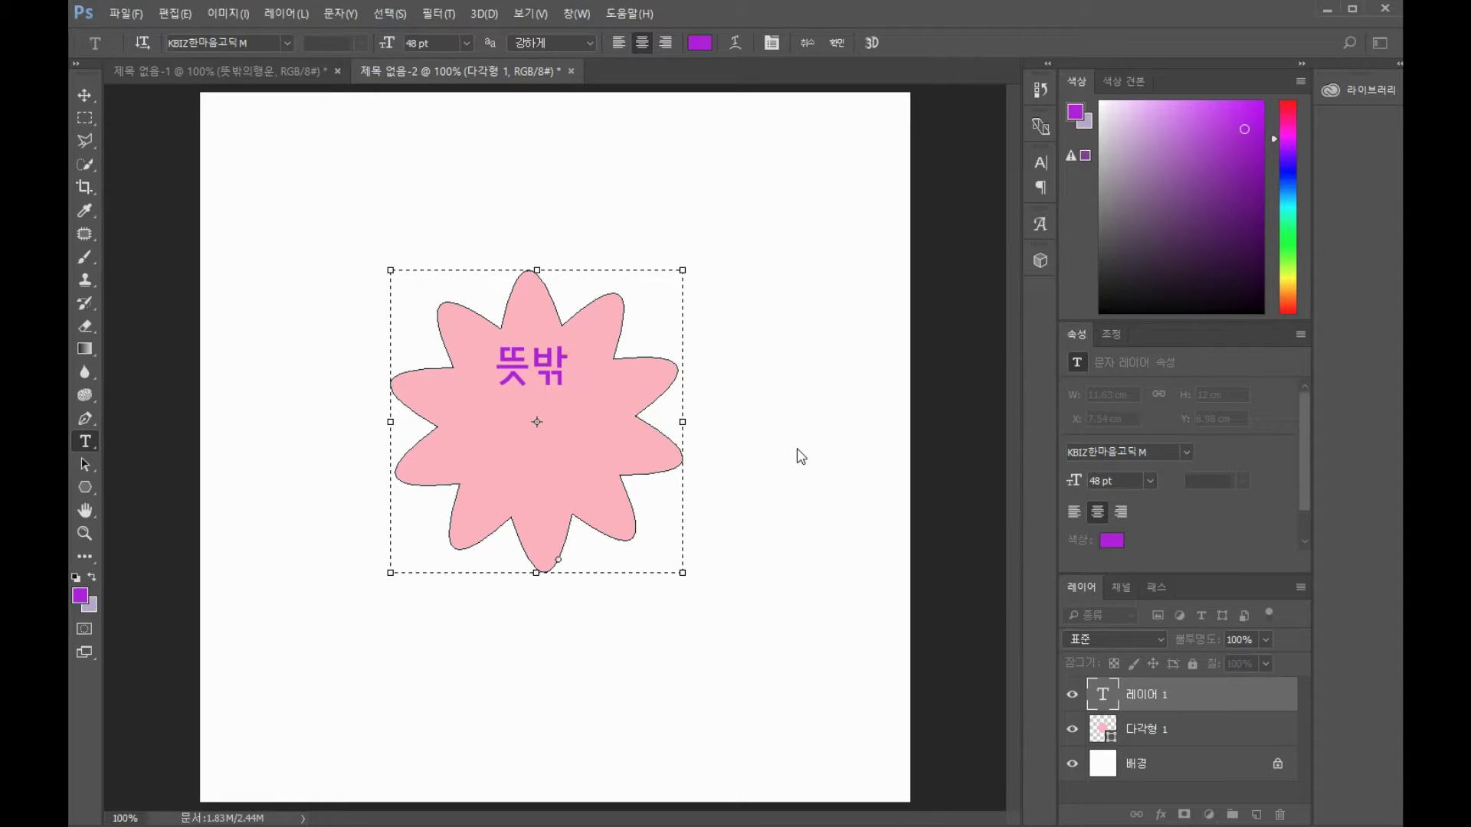
{"action": "type", "text": "의행운"}
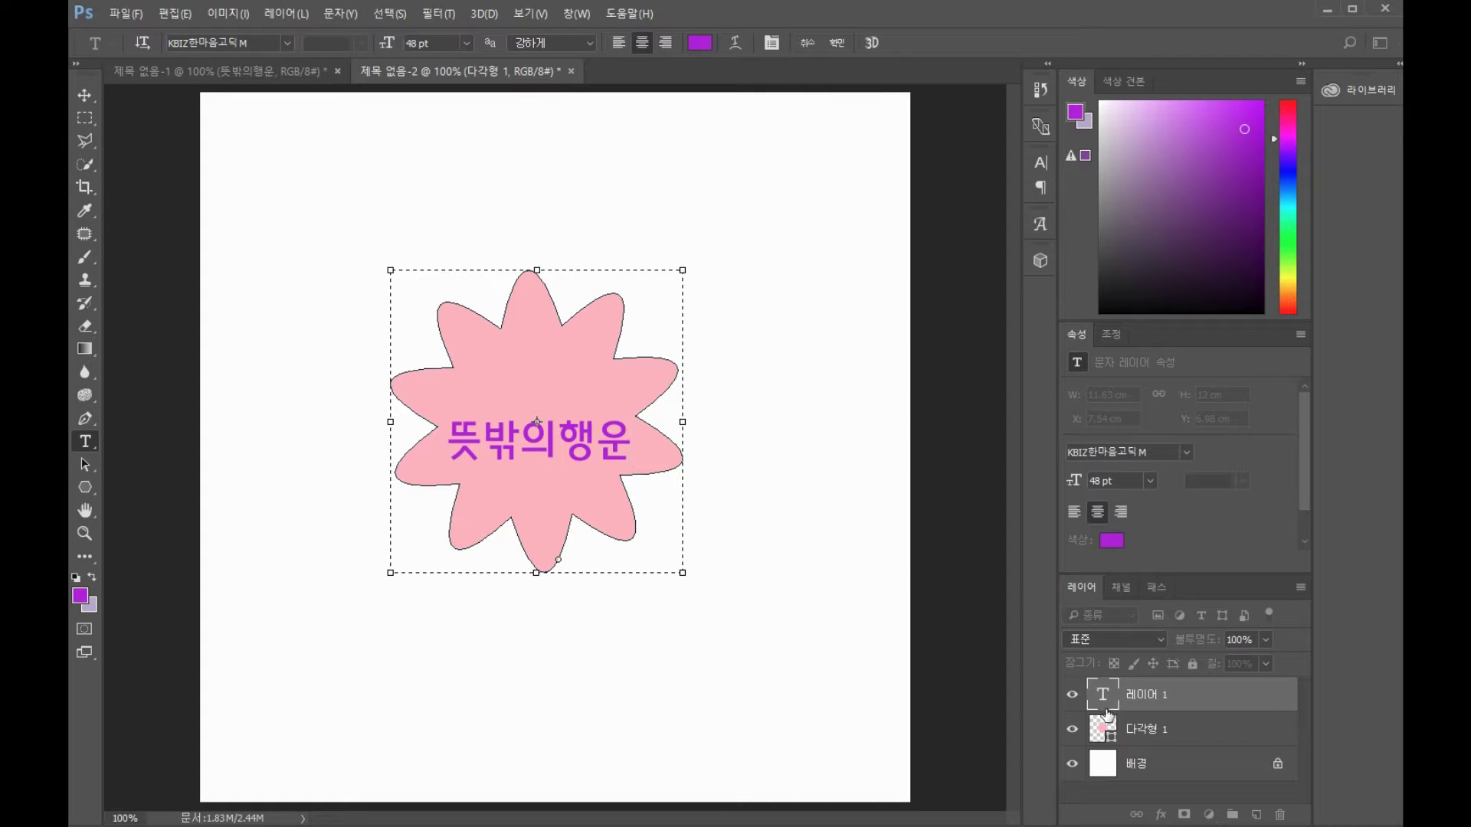
Add a stroke (획) layer effect to the 뜻밖의행운 text and set its size to 7 px
{"action": "double_click", "coordinate": [1200, 704]}
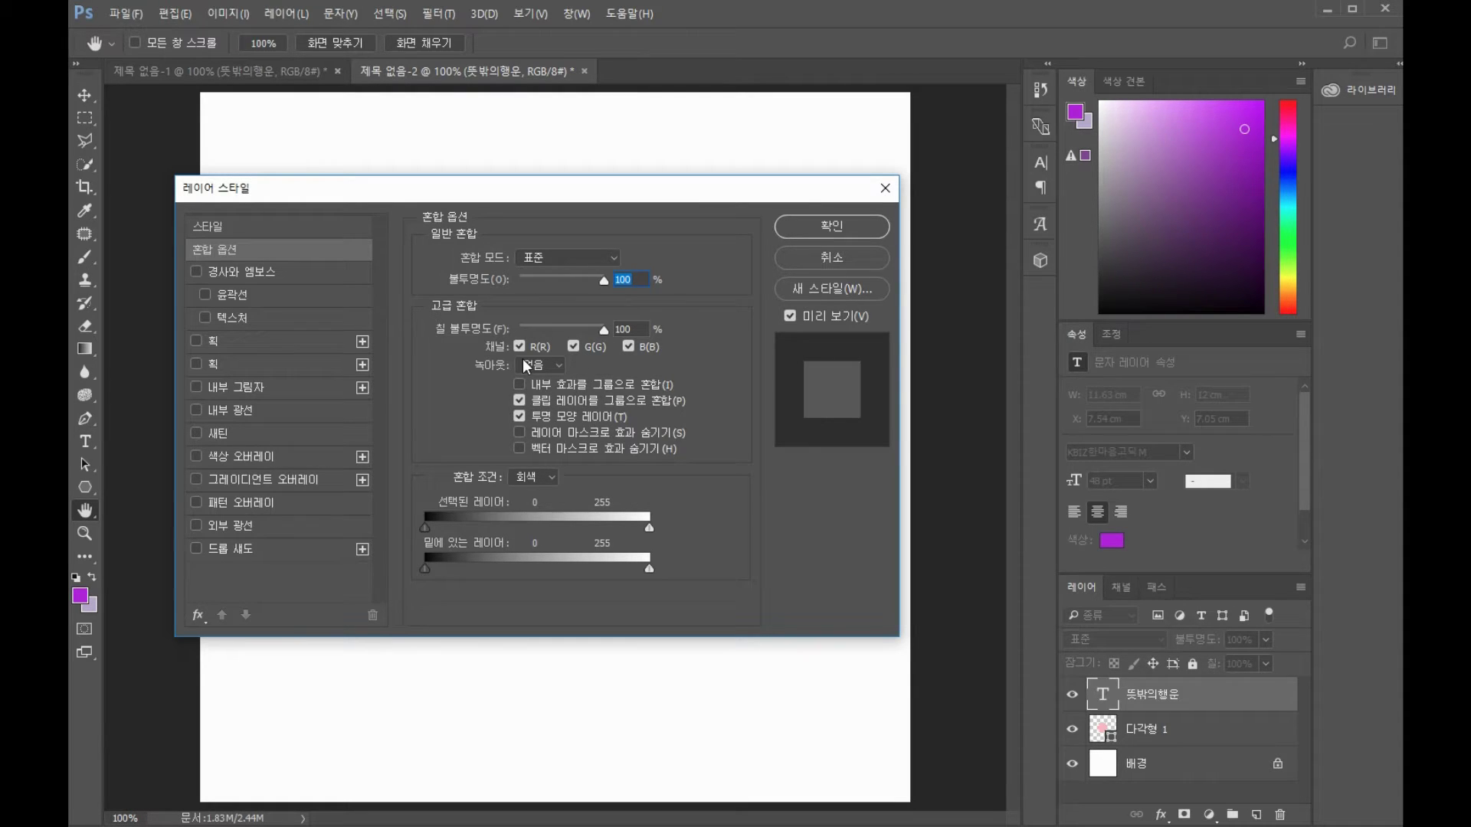
{"action": "left_click", "coordinate": [363, 342]}
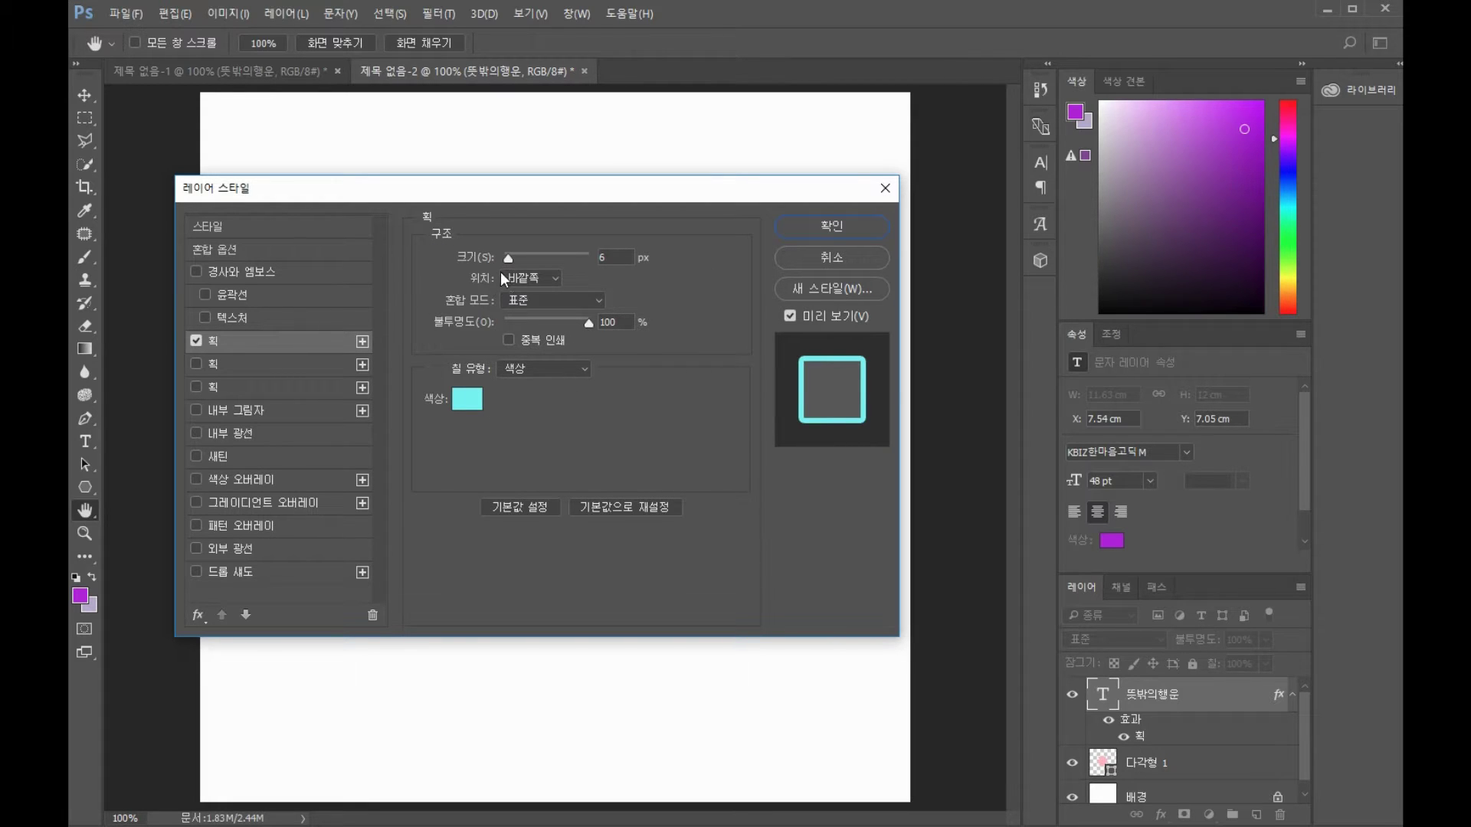
{"action": "left_click", "coordinate": [613, 258]}
{"action": "key", "text": "Down"}
{"action": "type", "text": "7"}
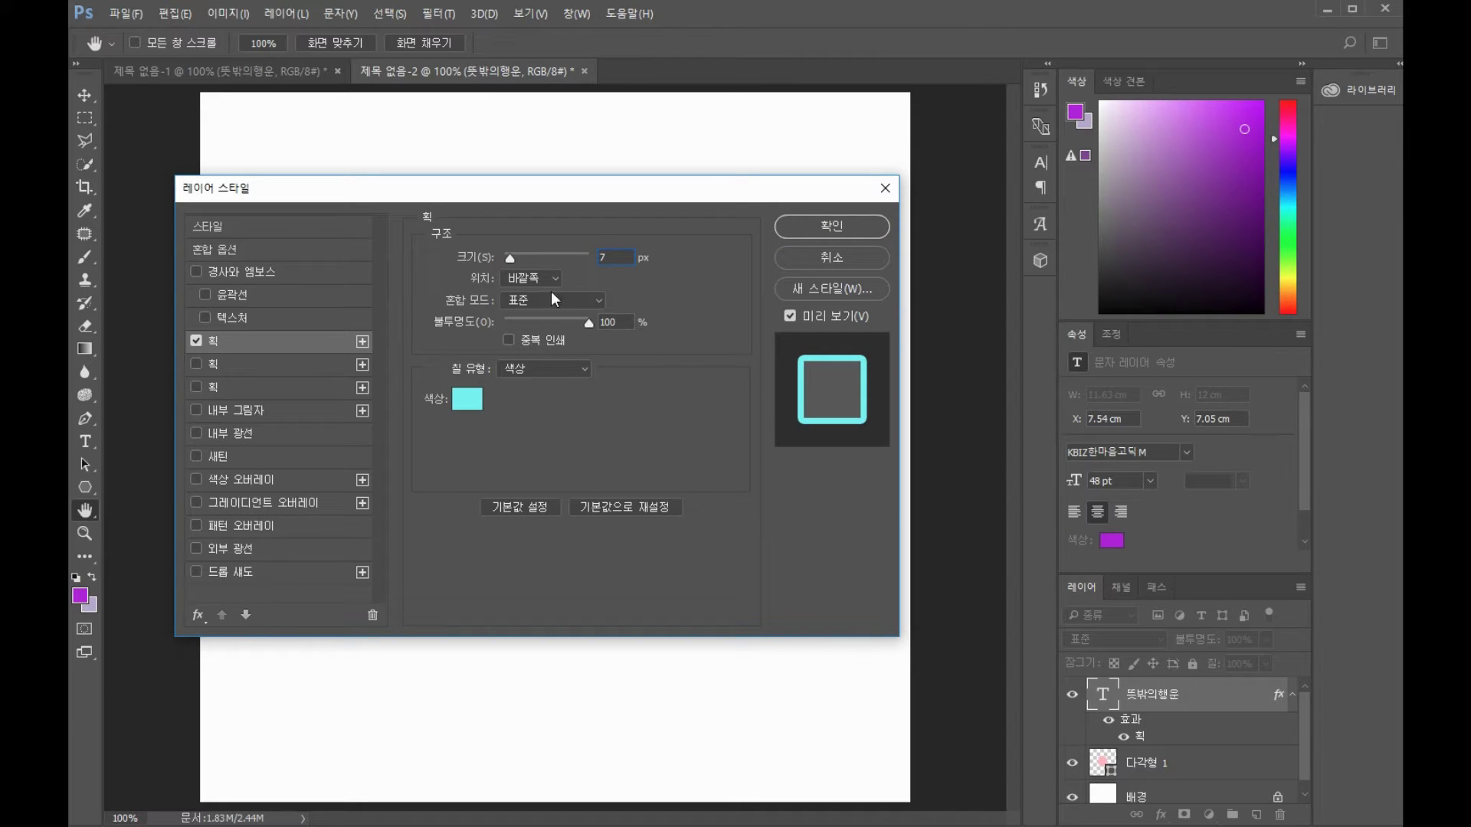
{"action": "key", "text": "Tab"}
Keep the stroke position at outside (바깥쪽) with light cyan 77f4f3 as its colour, and apply the layer style
{"action": "left_click", "coordinate": [526, 282]}
{"action": "left_click", "coordinate": [555, 280]}
{"action": "left_click", "coordinate": [467, 395]}
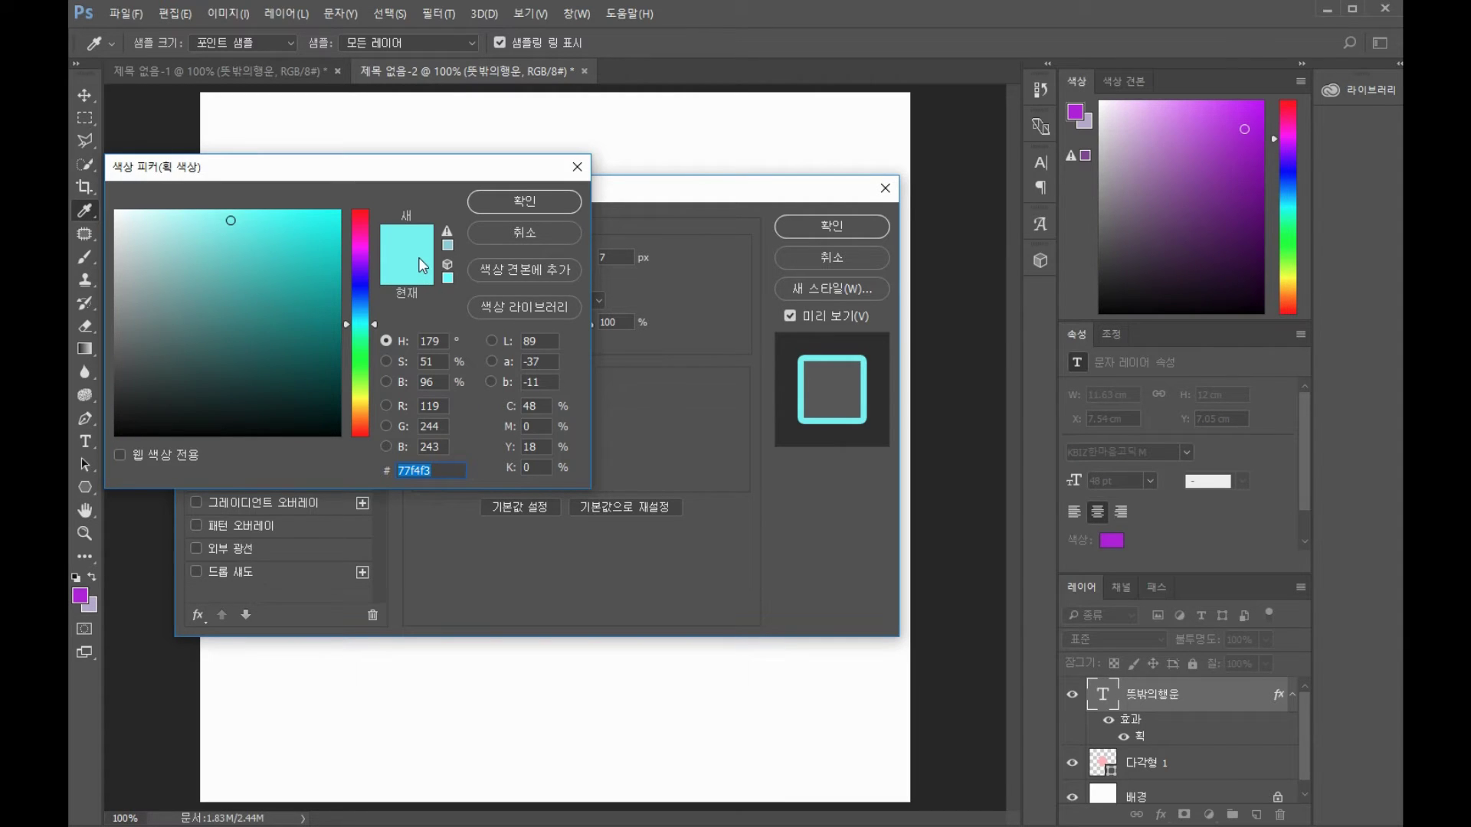
{"action": "left_click", "coordinate": [522, 199]}
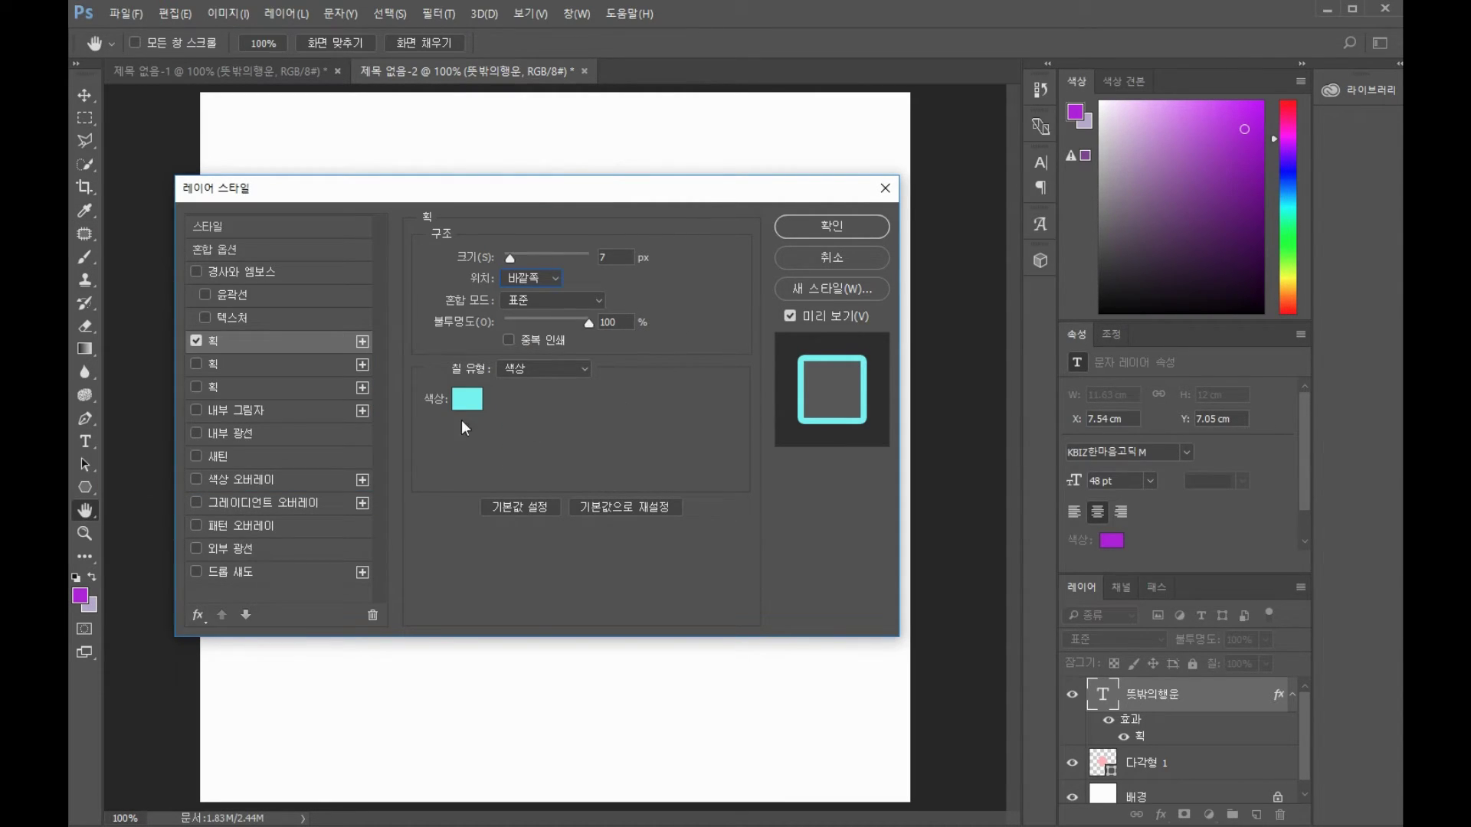
{"action": "left_click", "coordinate": [831, 227]}
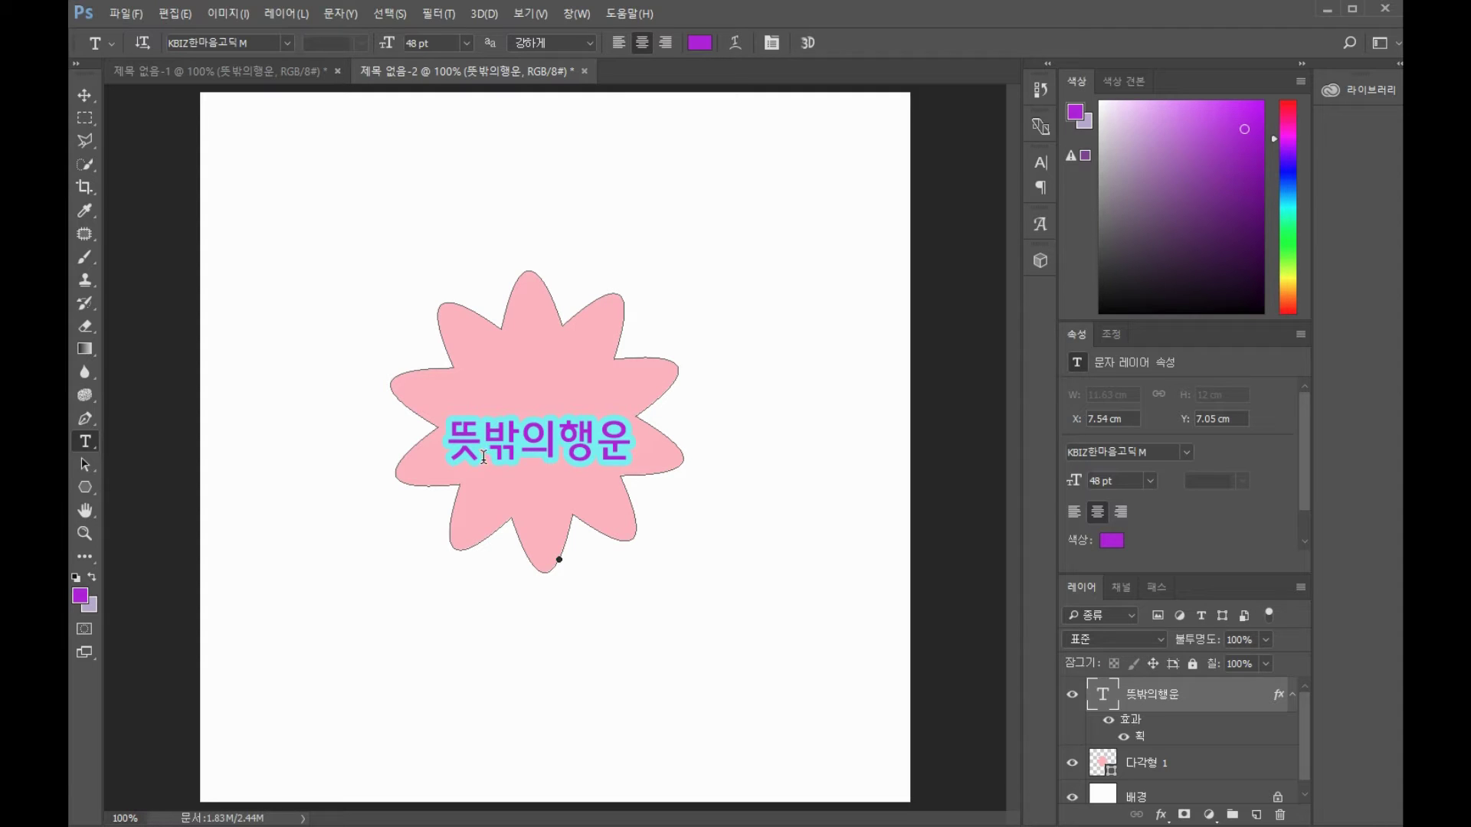
Move the 뜻밖의행운 text up slightly to the flower's vertical centre, to about Y 6.42 cm
{"action": "left_click", "coordinate": [85, 96]}
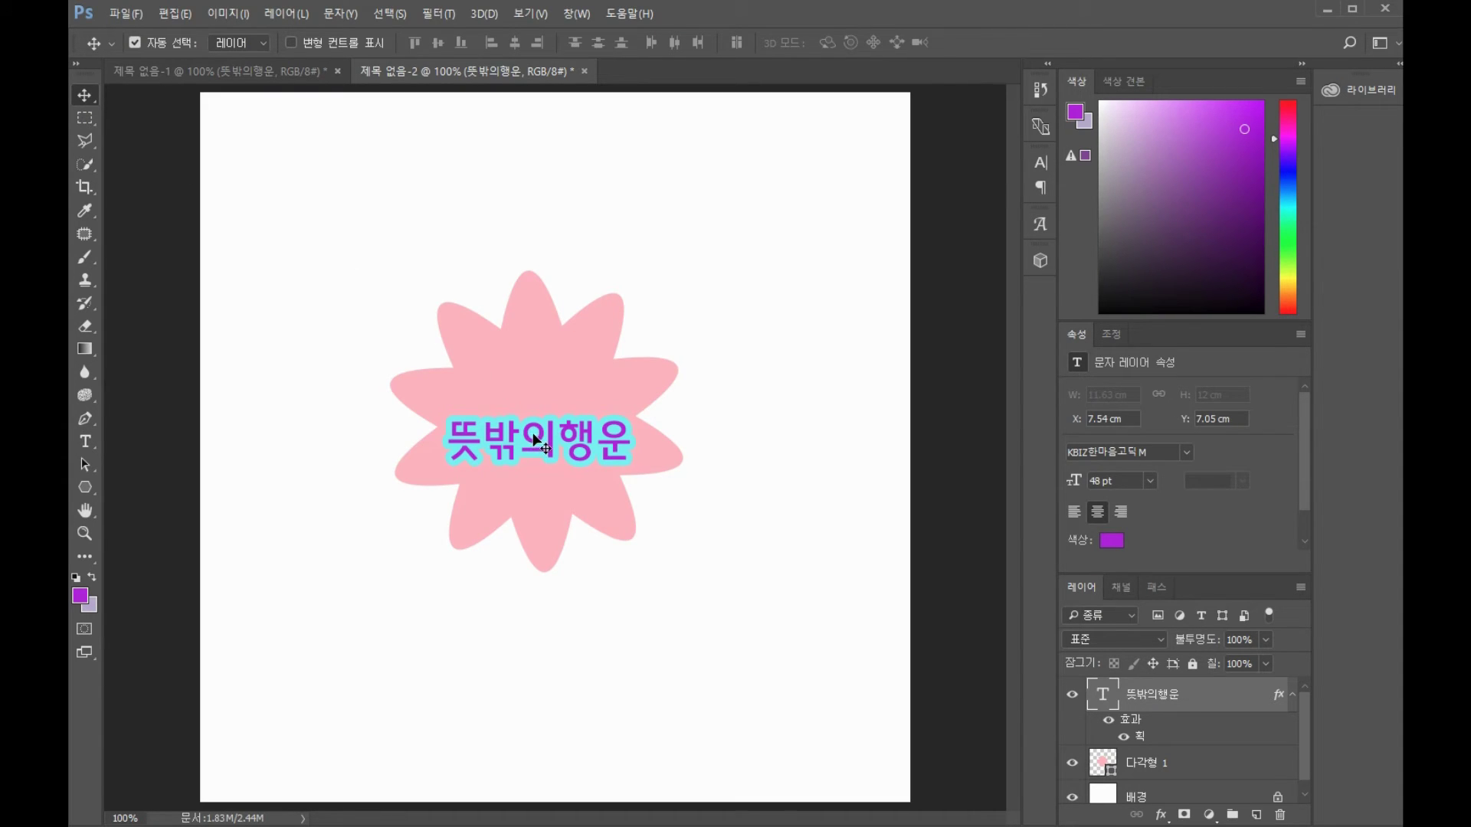
{"action": "left_click_drag", "start_coordinate": [537, 429], "coordinate": [537, 414]}
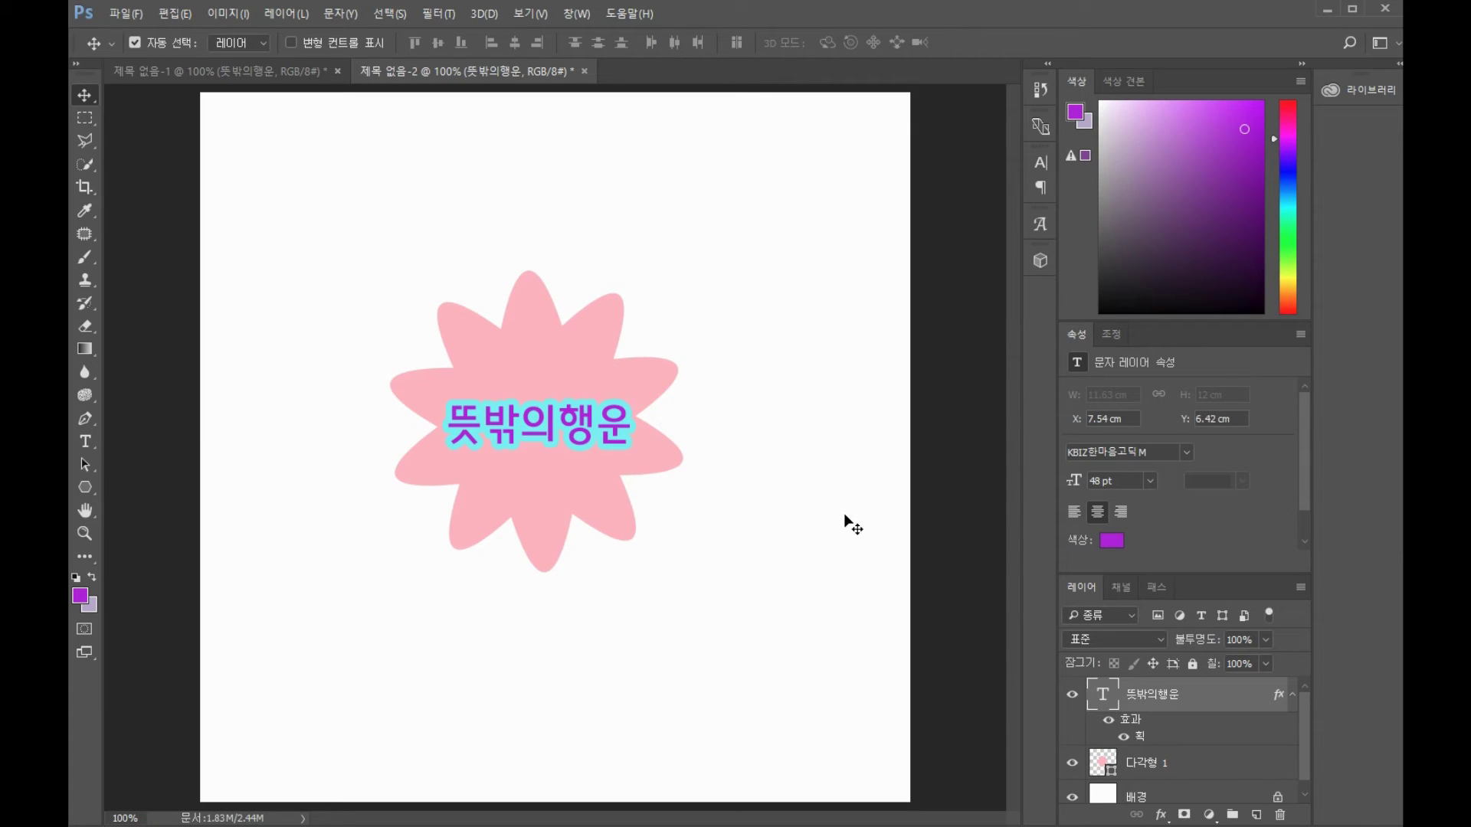